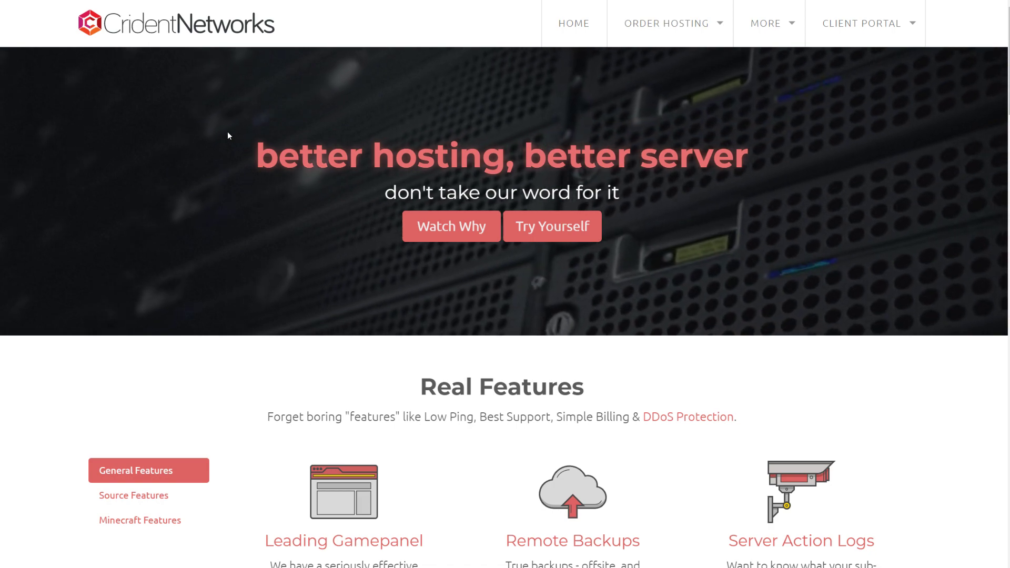
- Start a Garry's Mod server order and choose the 100% CPU Deal package
scroll(203, 147, "down", 1)
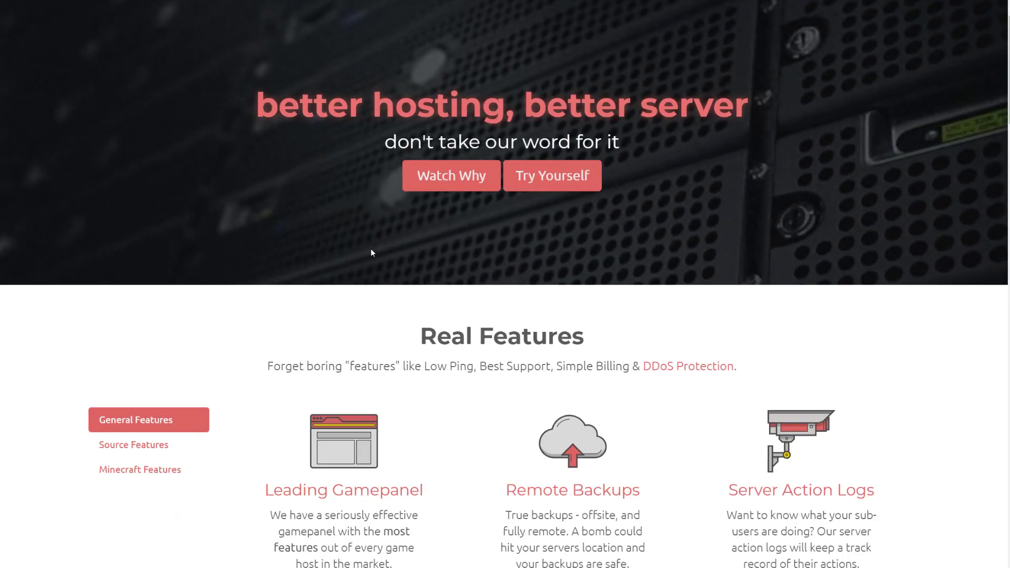
scroll(372, 253, "up", 1)
scroll(286, 142, "down", 5)
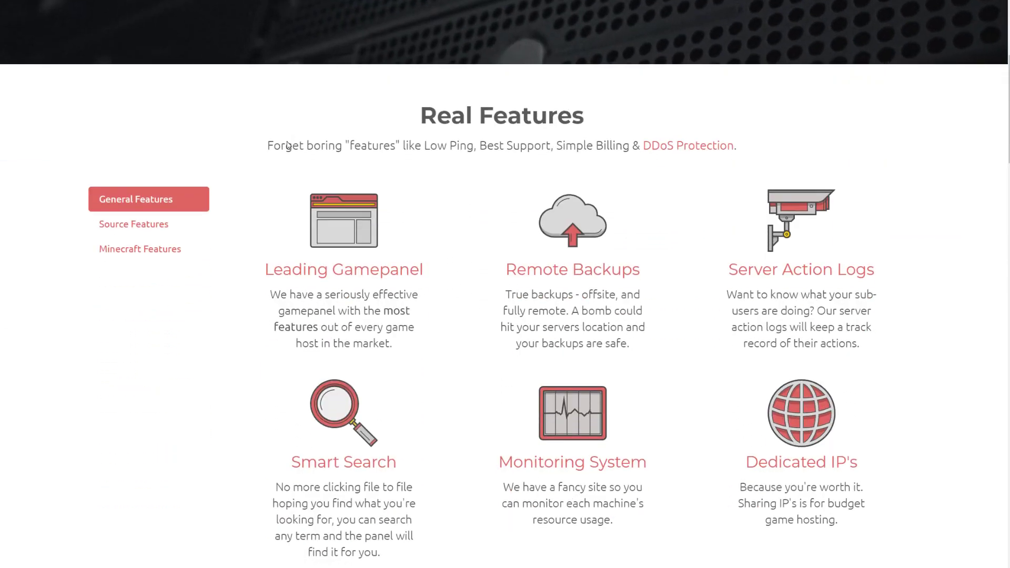
scroll(287, 145, "down", 20)
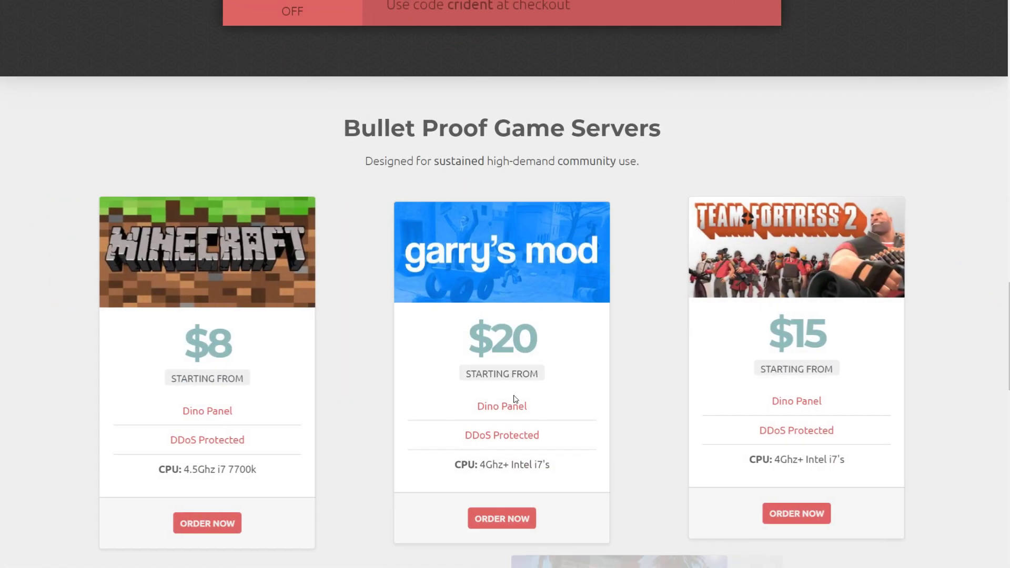
left_click(501, 518)
scroll(456, 298, "down", 1)
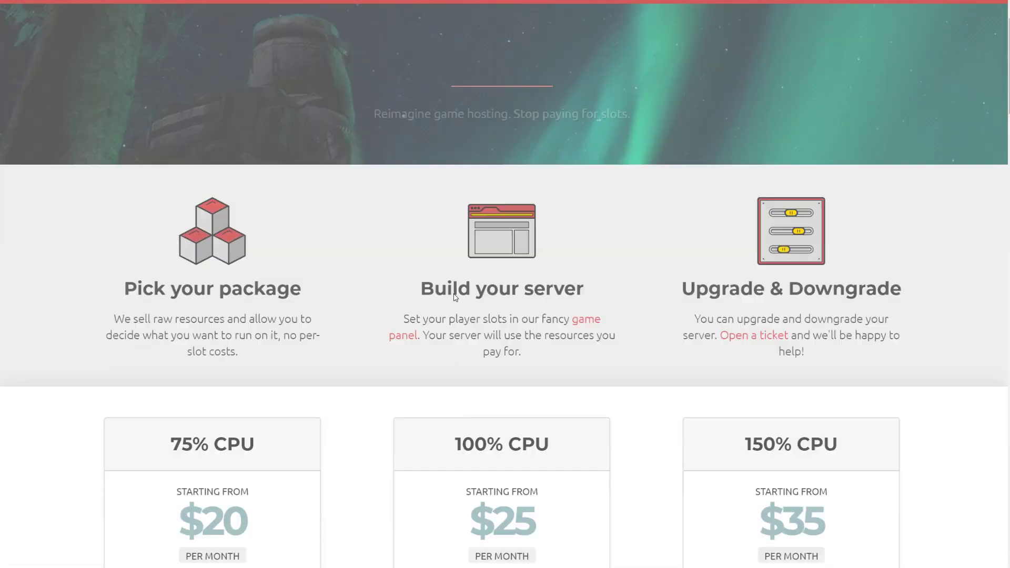
scroll(455, 298, "down", 5)
left_click(498, 443)
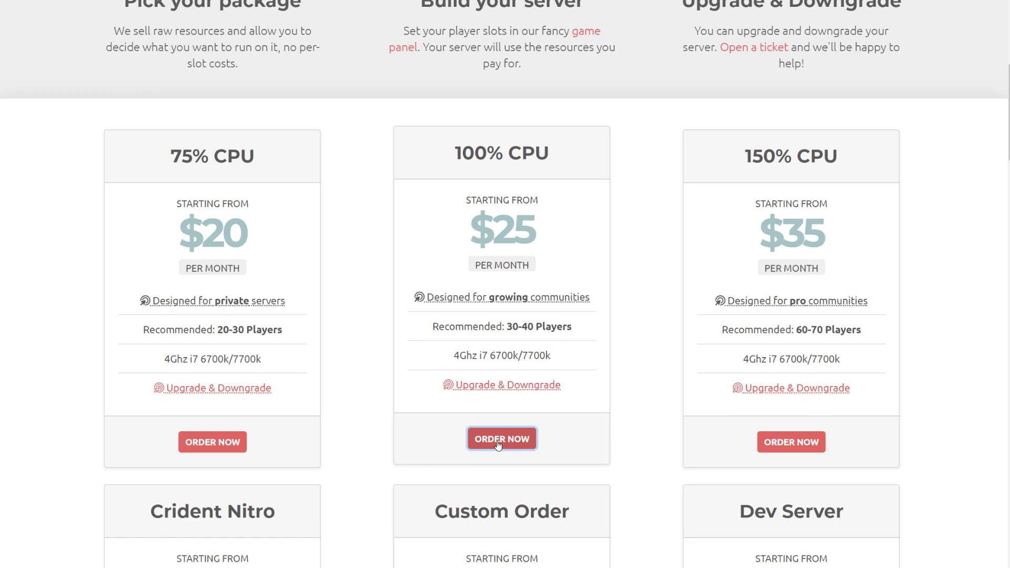
- Enter 'My Test Server' as the server name in the order configuration
scroll(427, 364, "down", 3)
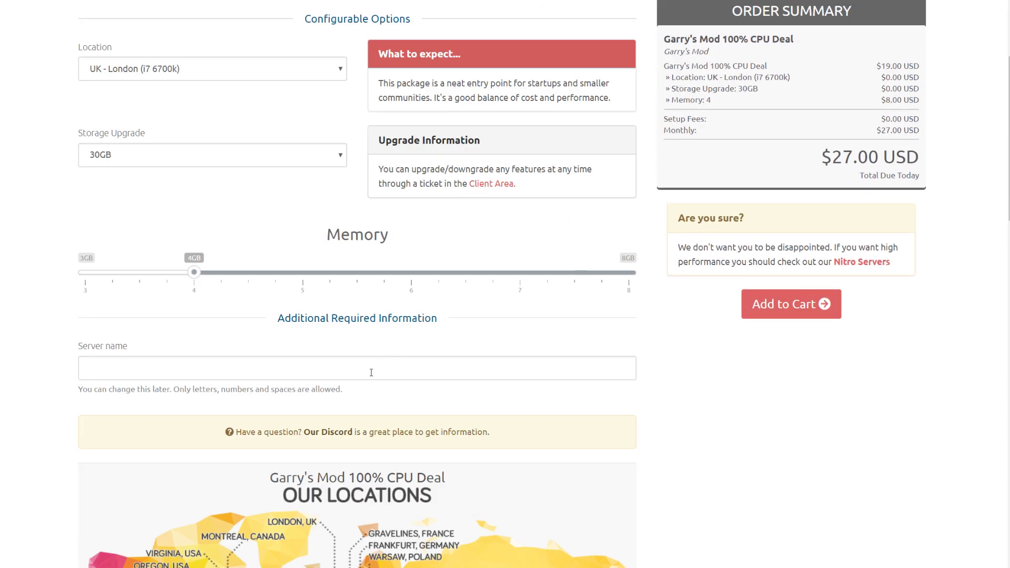
left_click(370, 364)
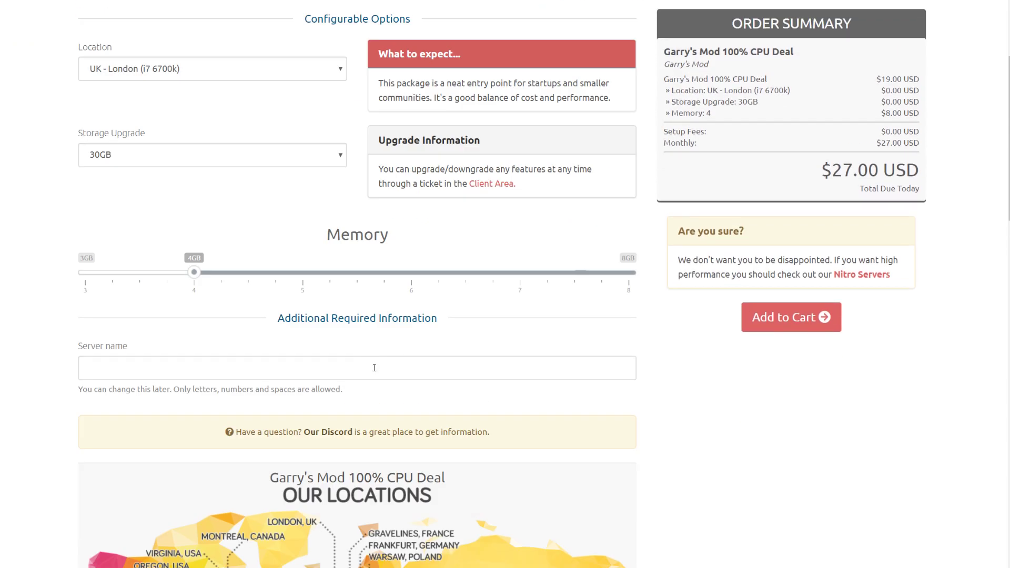
type("My Test Server")
scroll(463, 300, "up", 3)
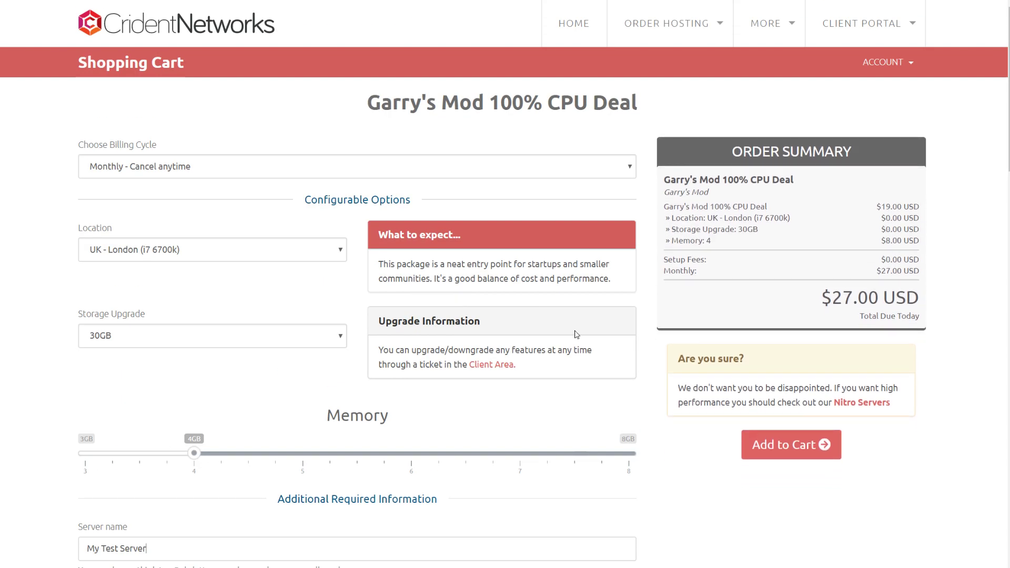
- Add the configured Garry's Mod deal to the cart and check the applied discount code
left_click(782, 447)
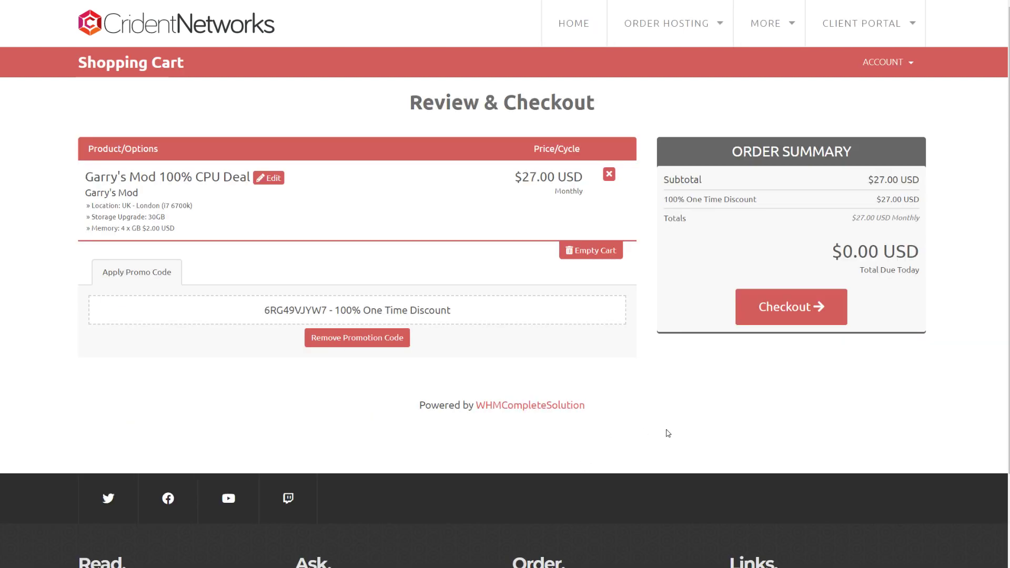
left_click_drag(295, 310, 435, 312)
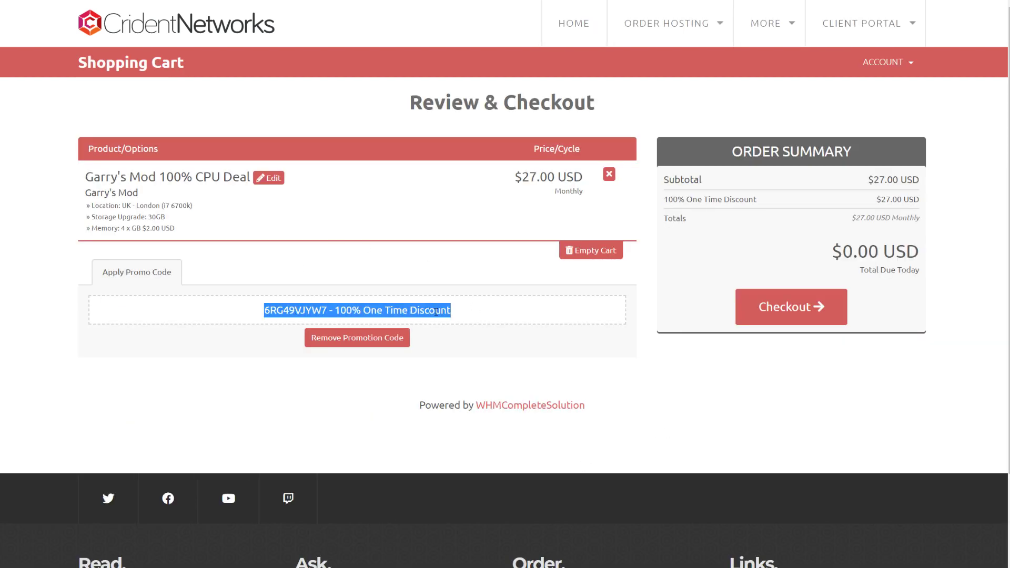
left_click(460, 293)
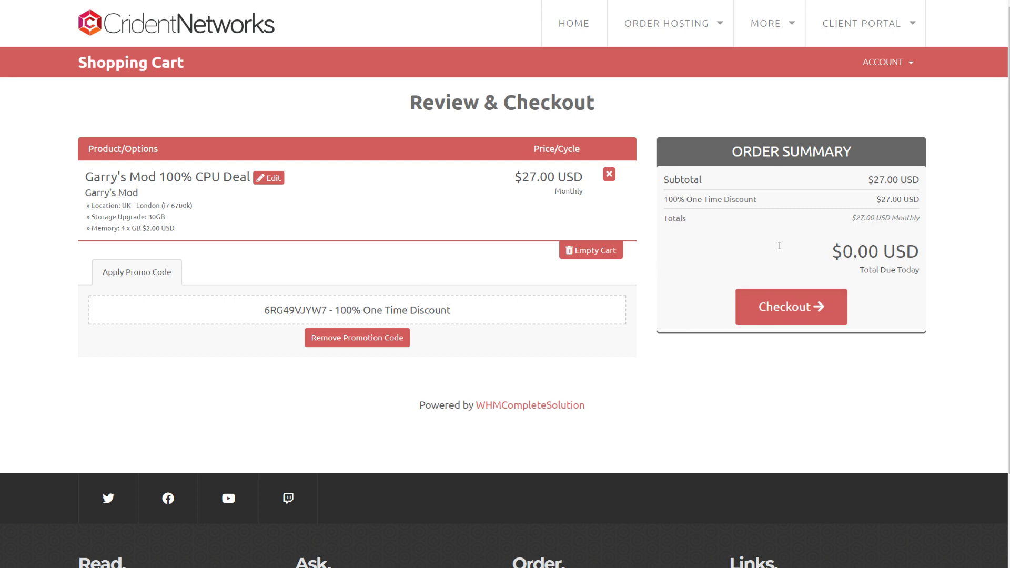
- Fill in the checkout first name, last name, email address and phone number
left_click(149, 215)
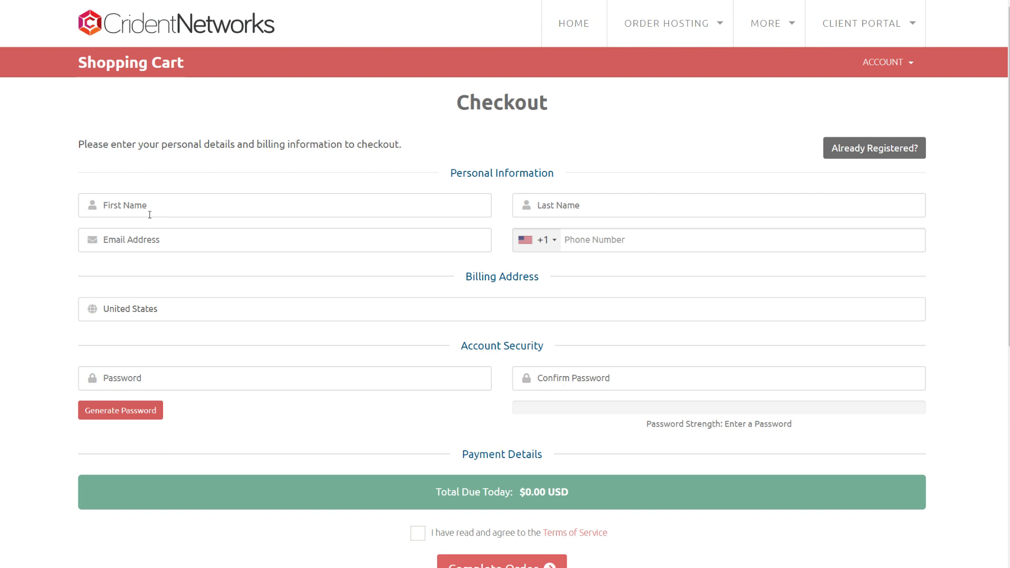
type("Crident")
key("BackSpace")
type("Networks")
key("Tab")
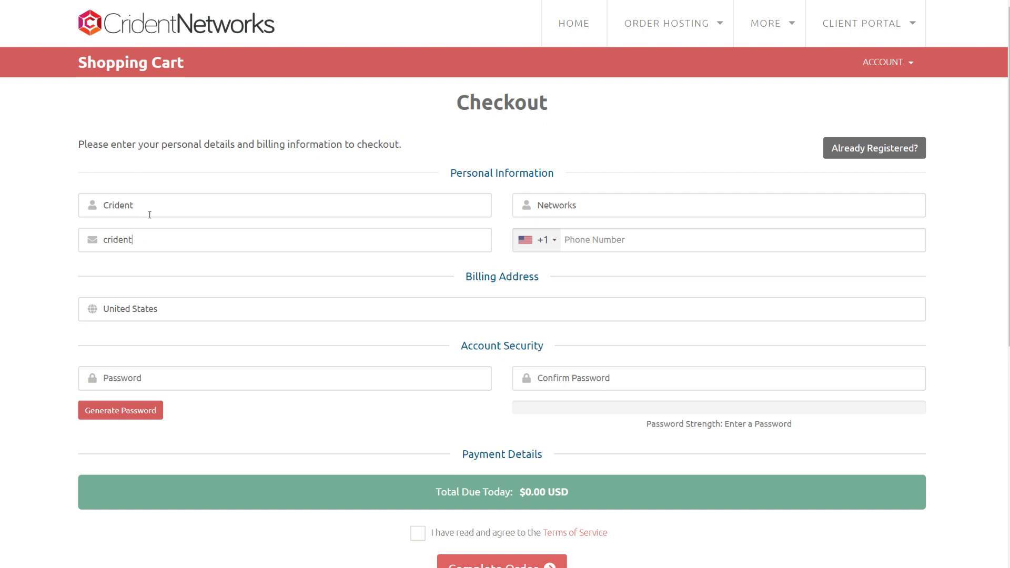
key("Tab")
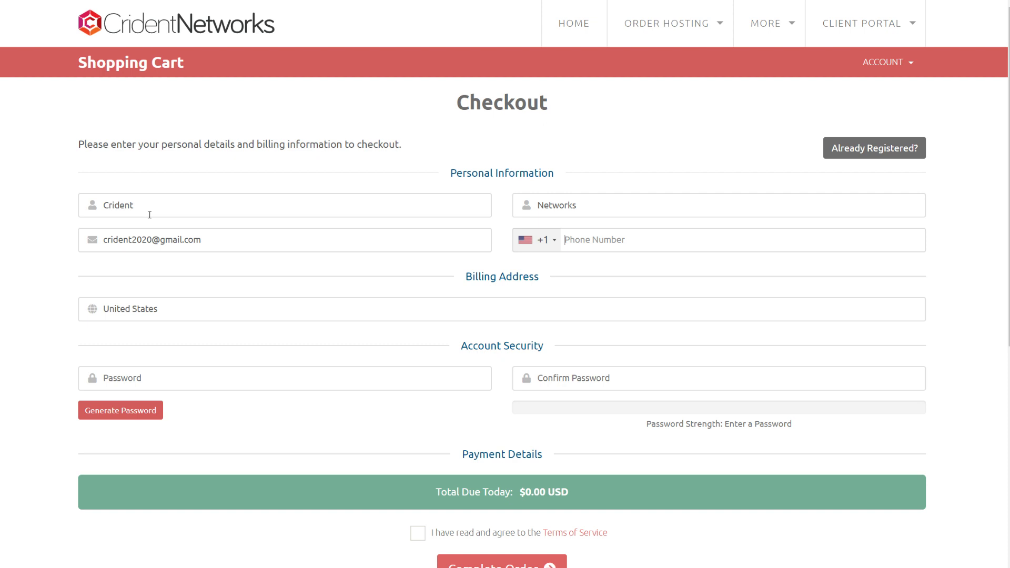
type("123")
- Paste the generated account password into both password fields and agree to the terms of service
left_click(168, 384)
key("ctrl+v")
left_click(590, 379)
key("ctrl+v")
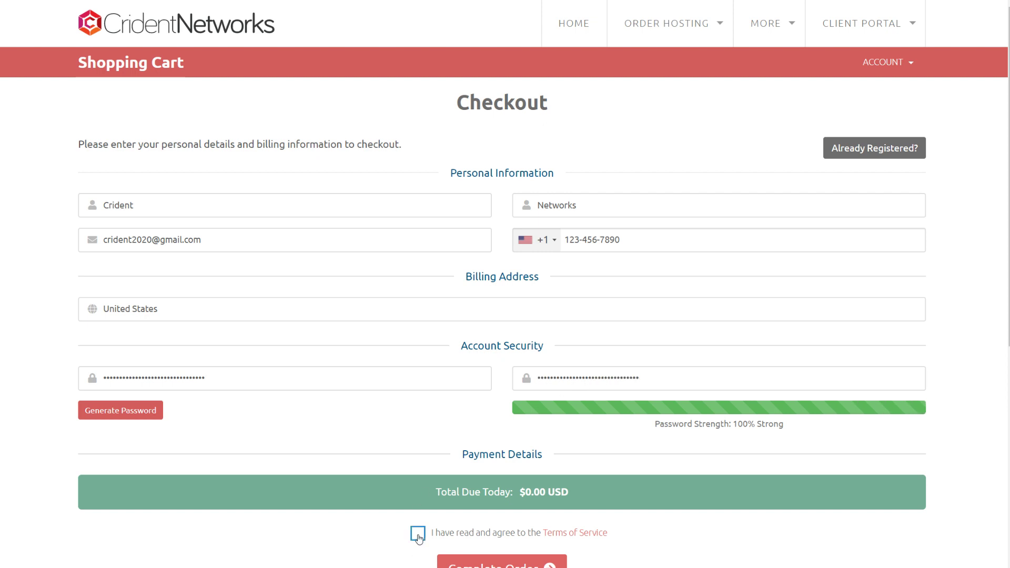
left_click(418, 534)
scroll(395, 424, "down", 2)
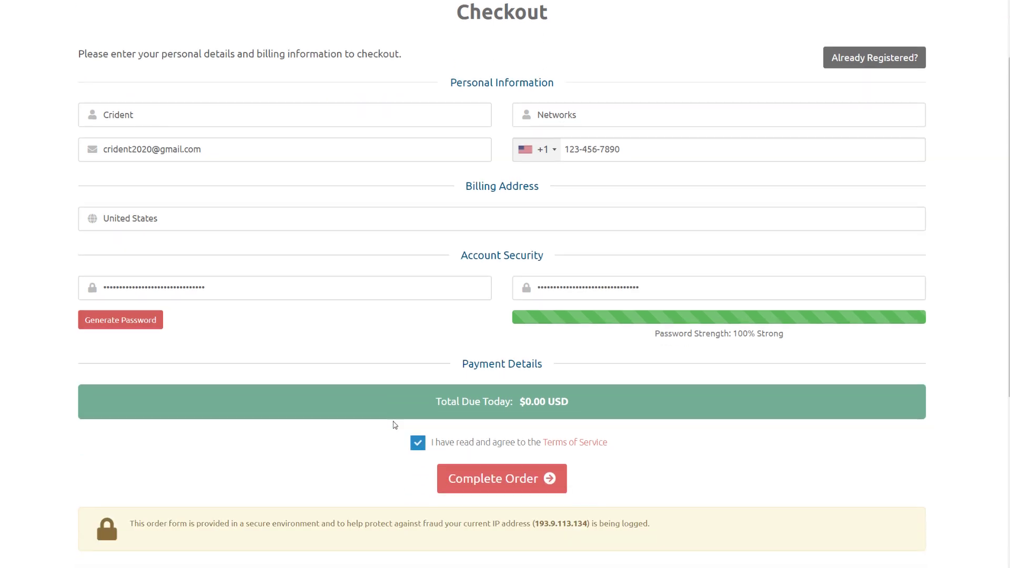
- Complete the order, open the active Garry's Mod 100% CPU Deal and go to its game panel
left_click(528, 488)
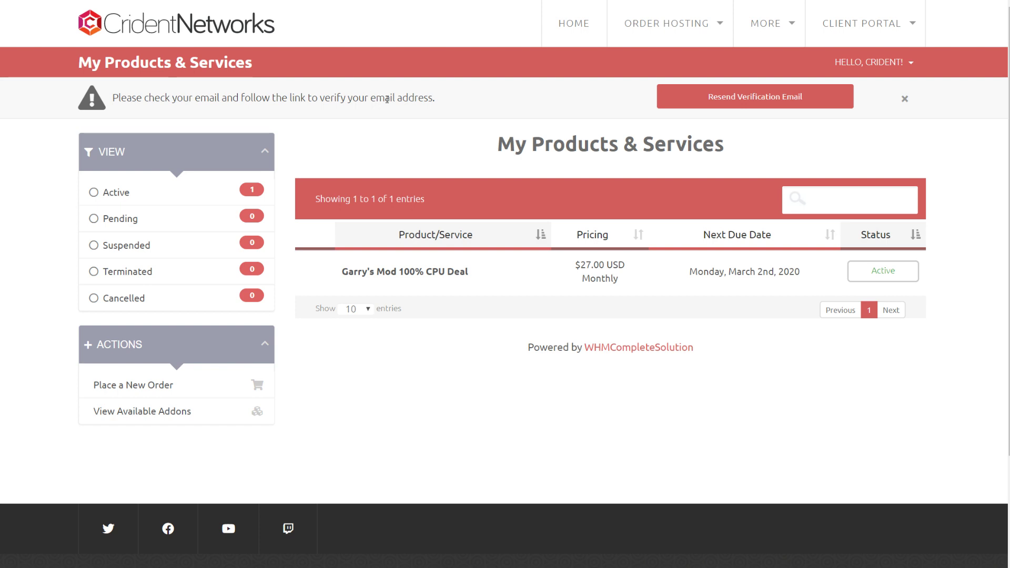
left_click(458, 271)
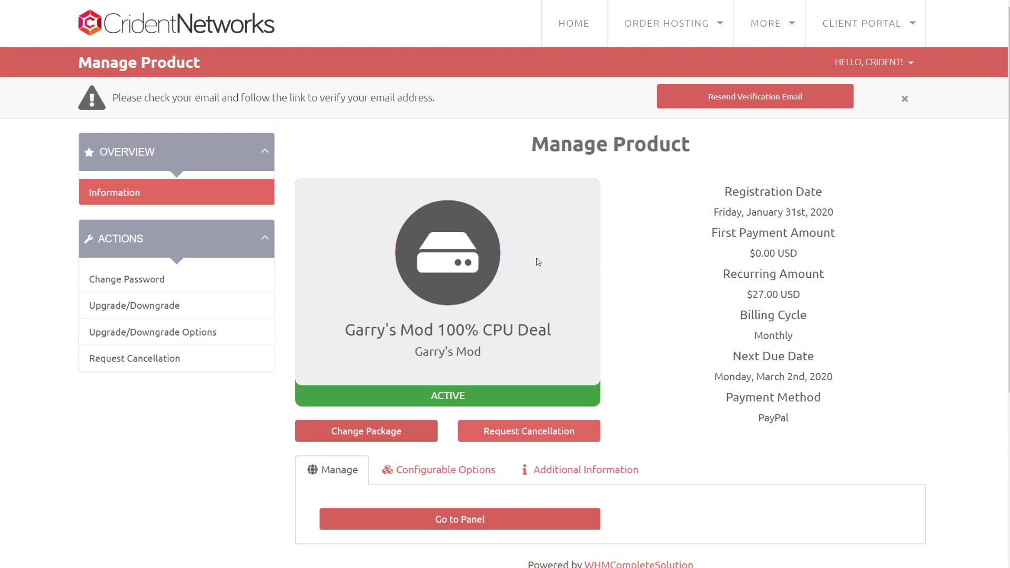
scroll(526, 306, "down", 2)
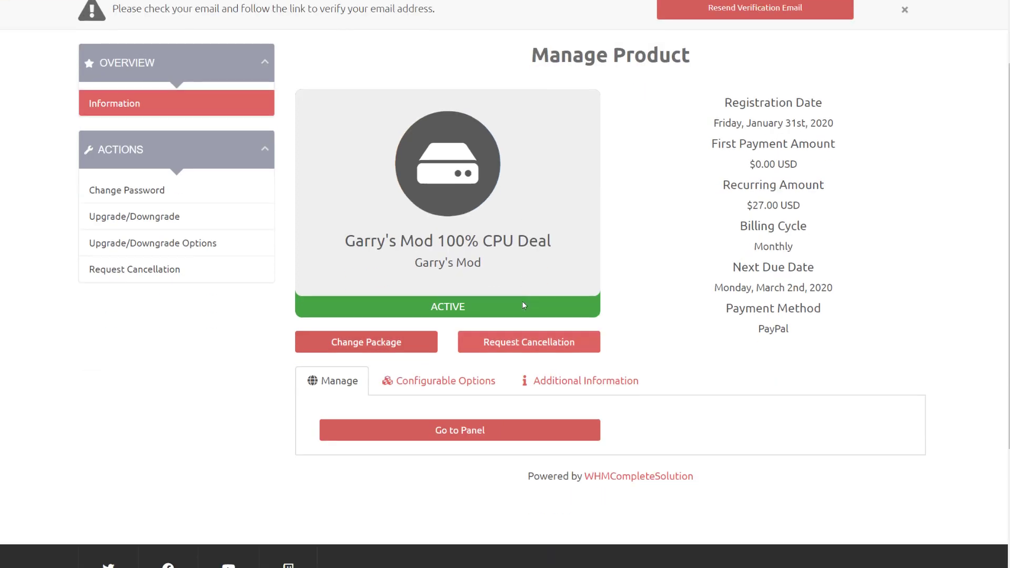
left_click(454, 430)
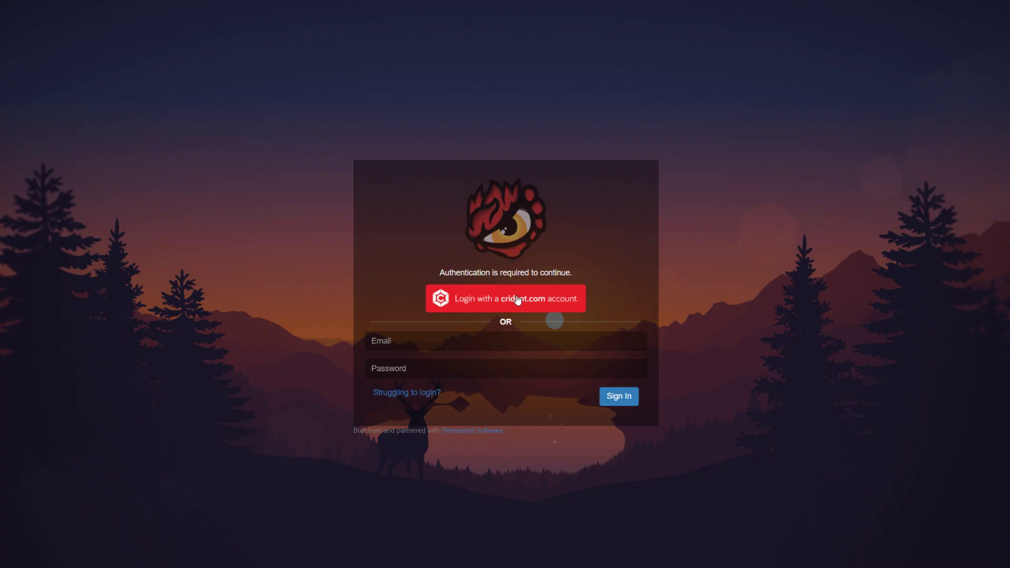
- Sign in to Dino.gg with the Crident account and dismiss the Discord and AMD banners
left_click(517, 300)
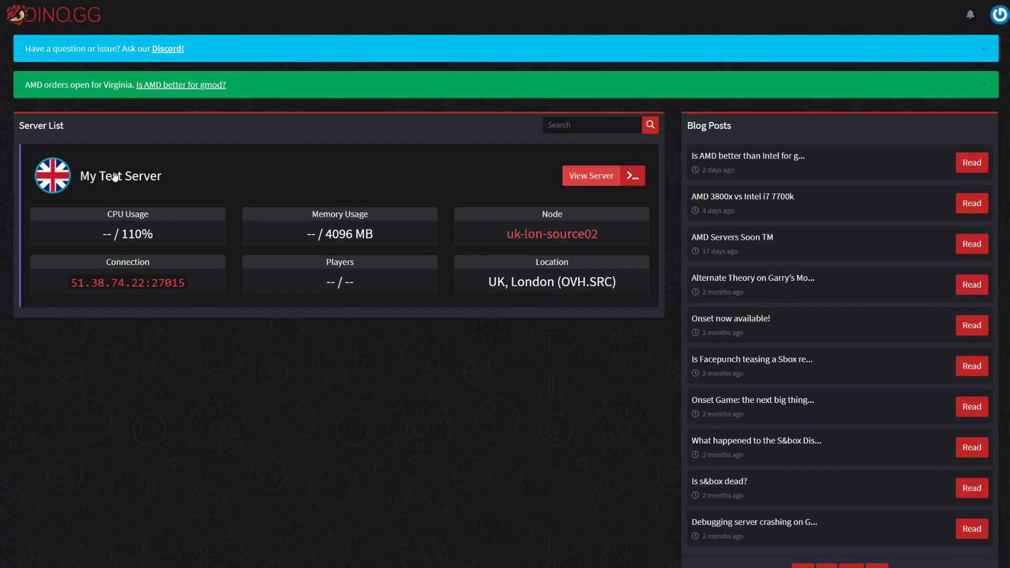
left_click(983, 49)
left_click(983, 49)
- Open My Test Server, then go to the Support page from the account menu
left_click(124, 108)
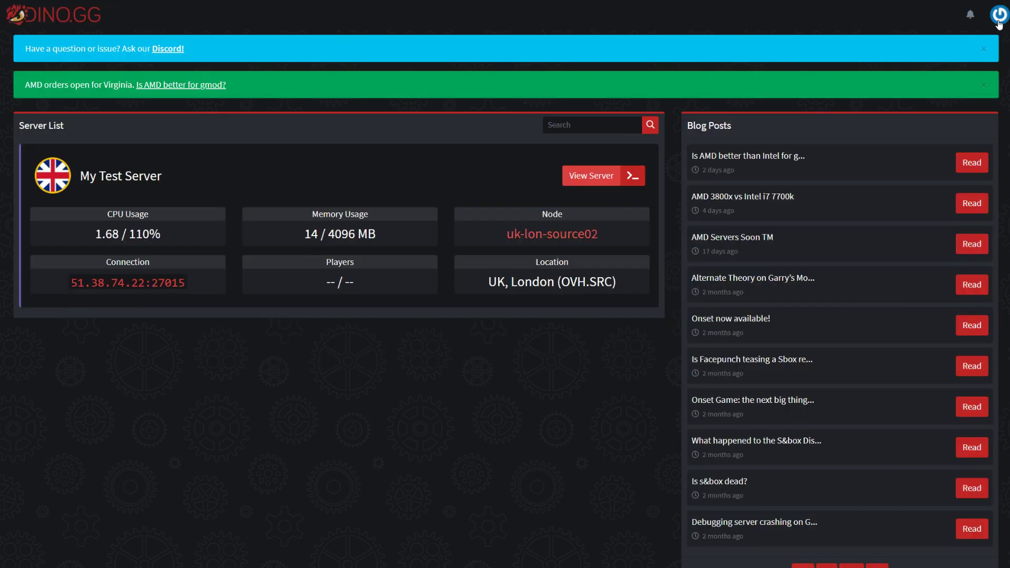
left_click(998, 20)
left_click(961, 67)
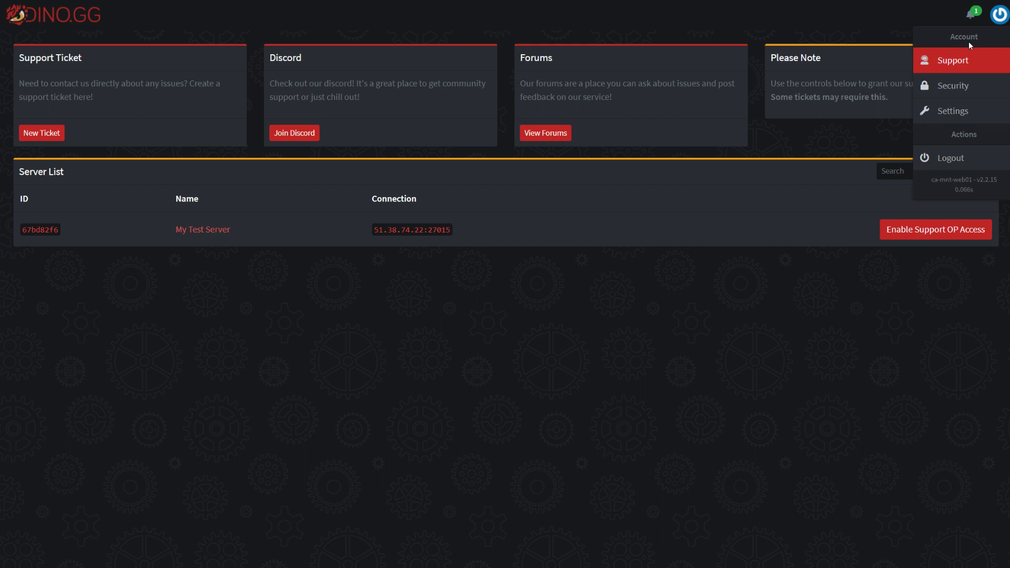
- Check the server install notifications and grant the support team access to the server
left_click(970, 14)
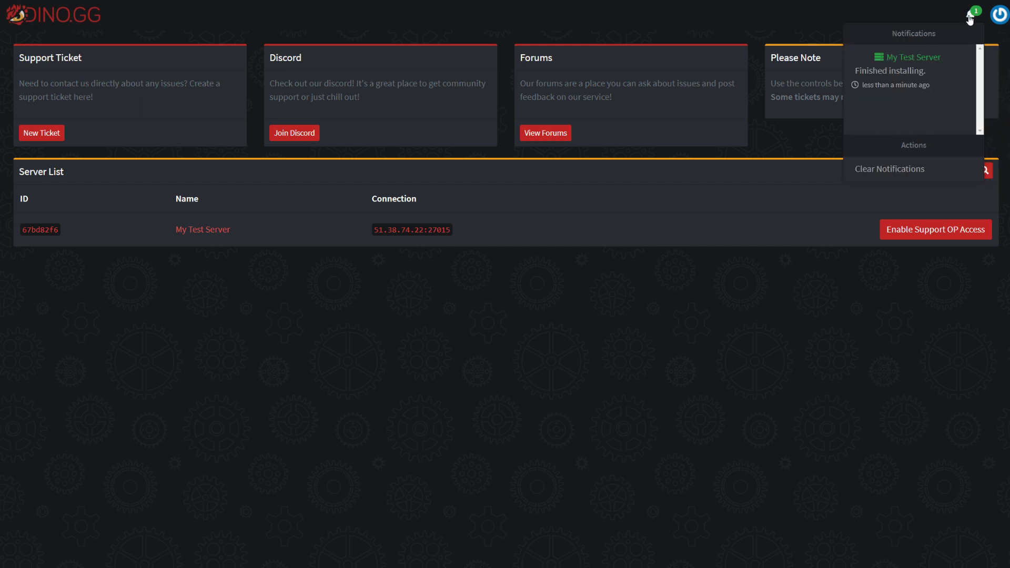
left_click(672, 203)
left_click(999, 16)
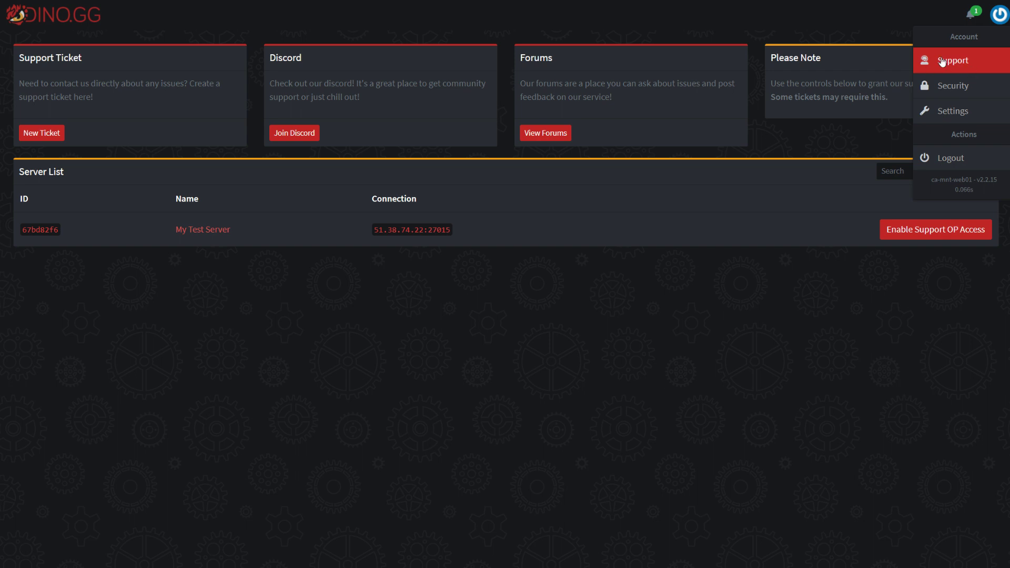
left_click(966, 61)
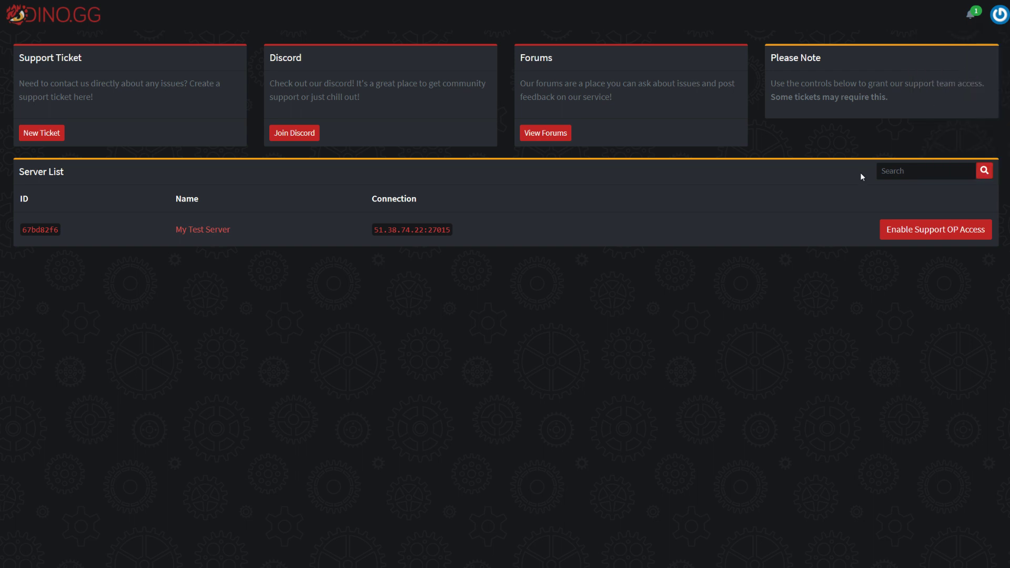
left_click(922, 236)
- Visit the account Security and Settings pages, then return to the Dino.gg dashboard
left_click(994, 21)
left_click(962, 87)
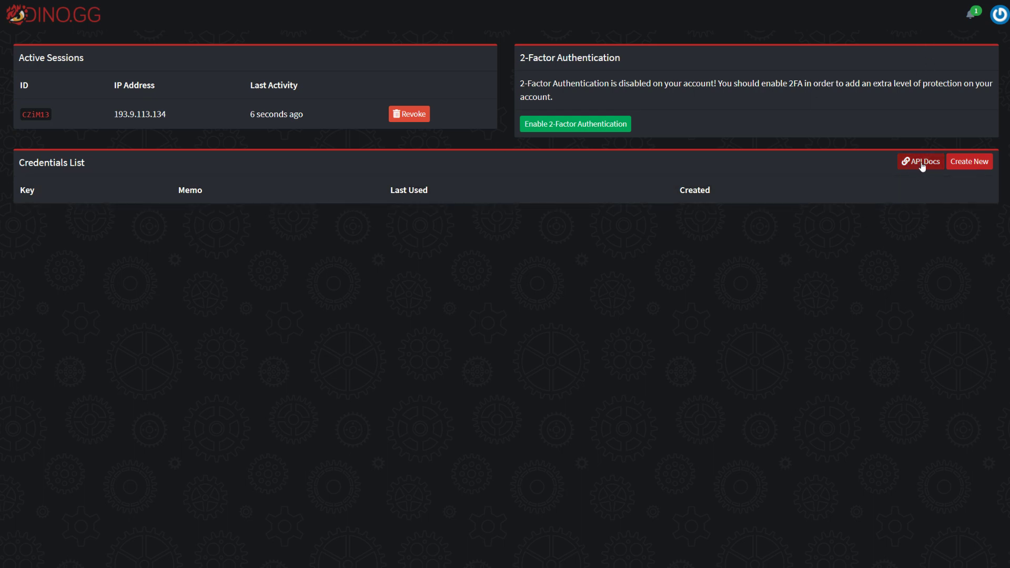
left_click(999, 14)
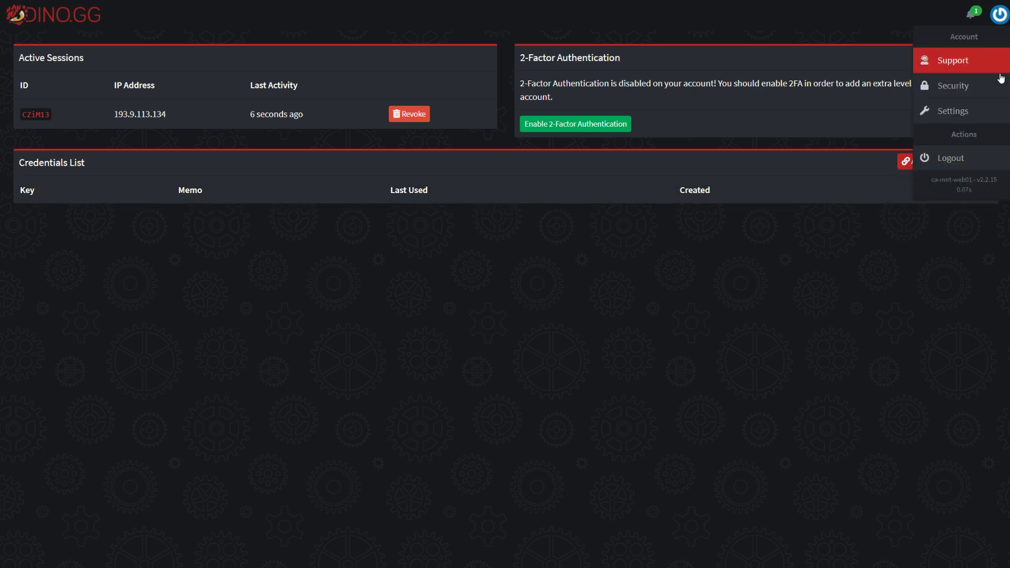
left_click(971, 111)
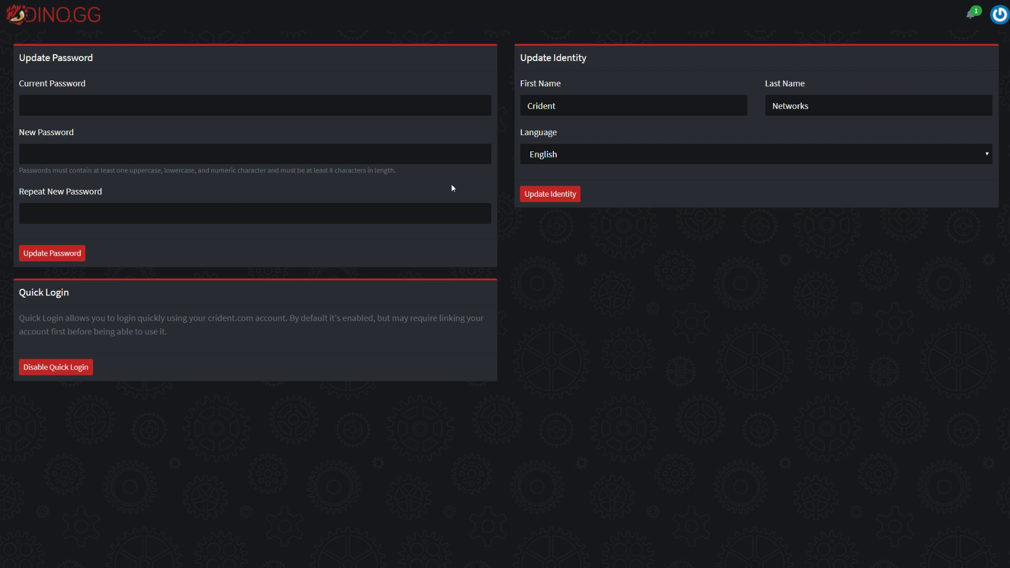
left_click(999, 15)
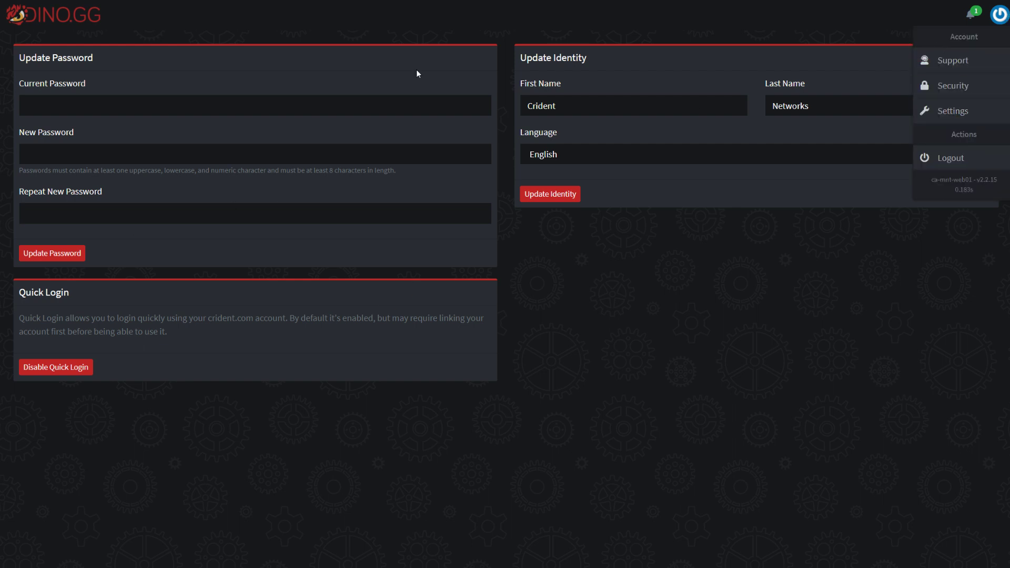
left_click(31, 16)
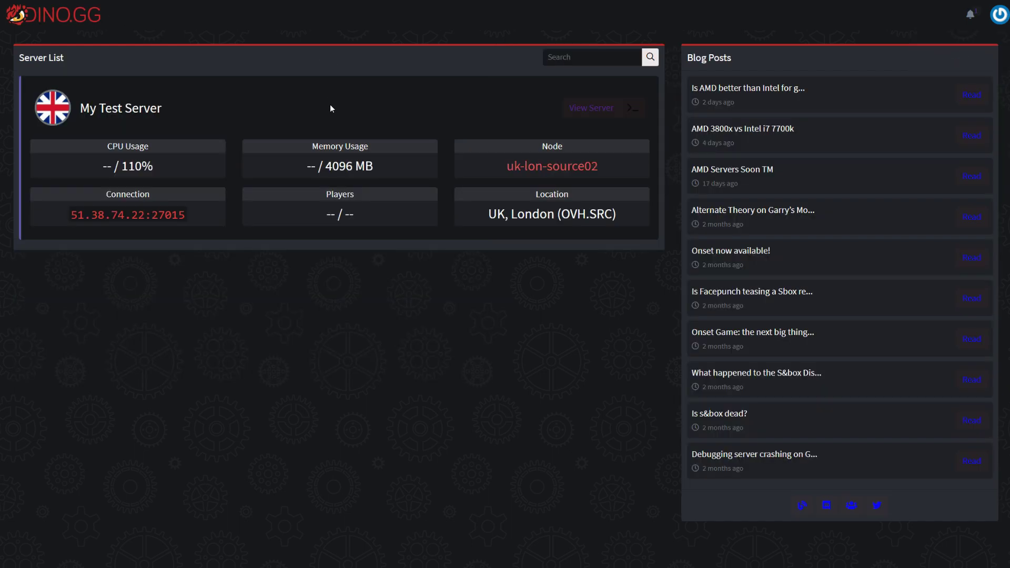
- Open My Test Server's console, then start and cancel a new Data Vault backup
left_click(135, 114)
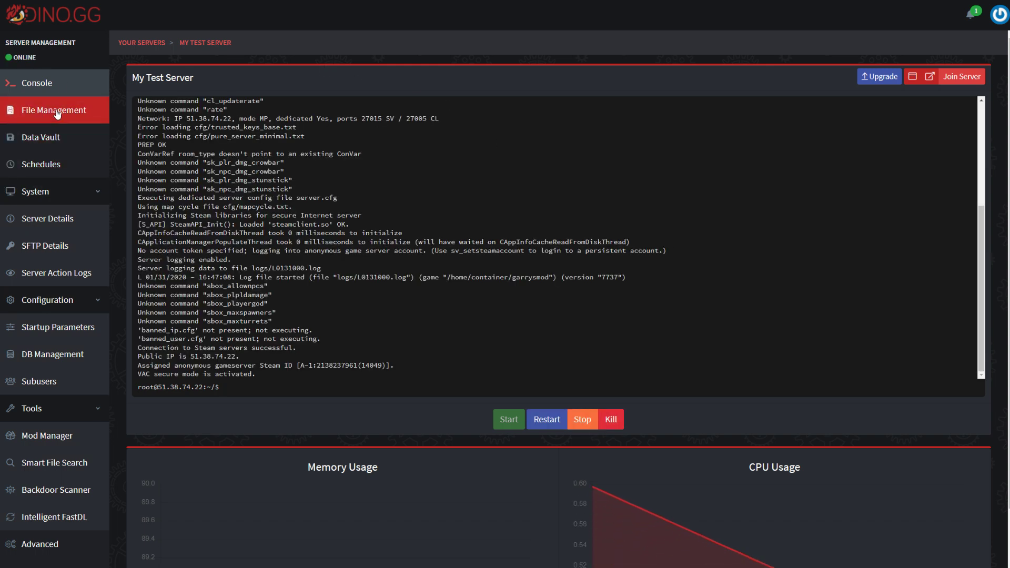
left_click(53, 141)
left_click(986, 78)
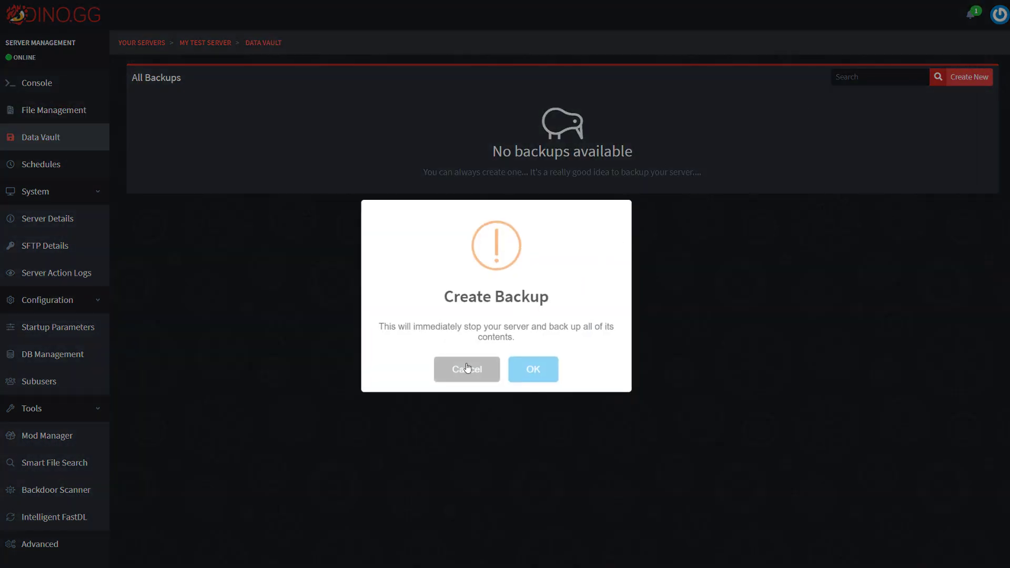
left_click(467, 370)
- Browse the Schedules and Server Details pages, ending on the Advanced options page
left_click(52, 167)
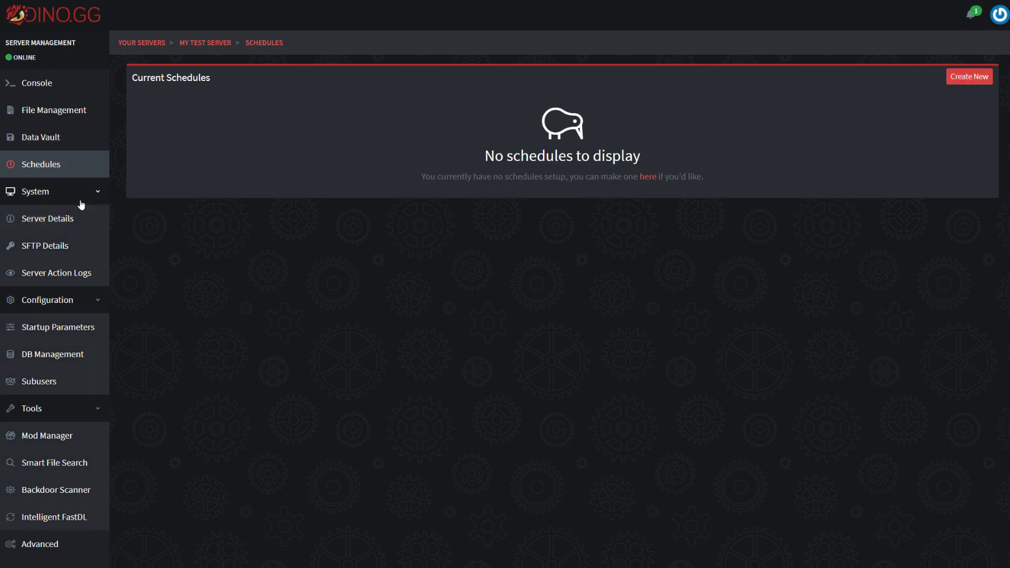
left_click(44, 229)
left_click(58, 167)
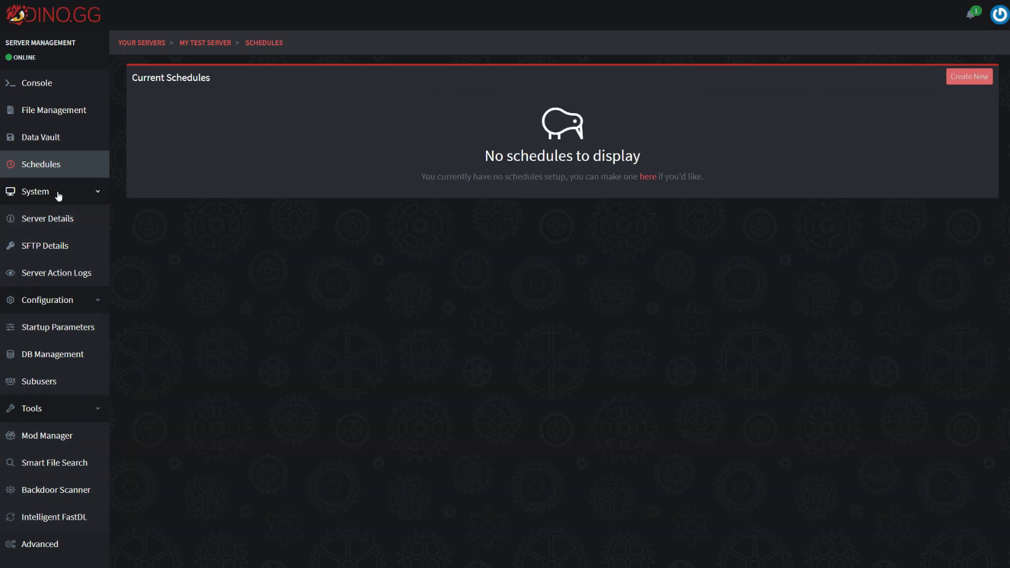
left_click(62, 223)
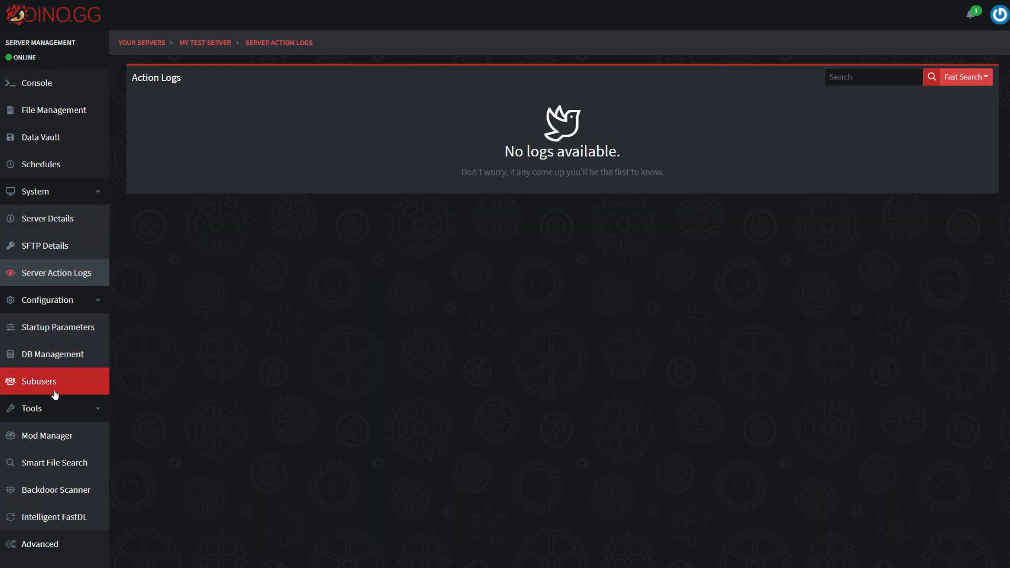
left_click(49, 544)
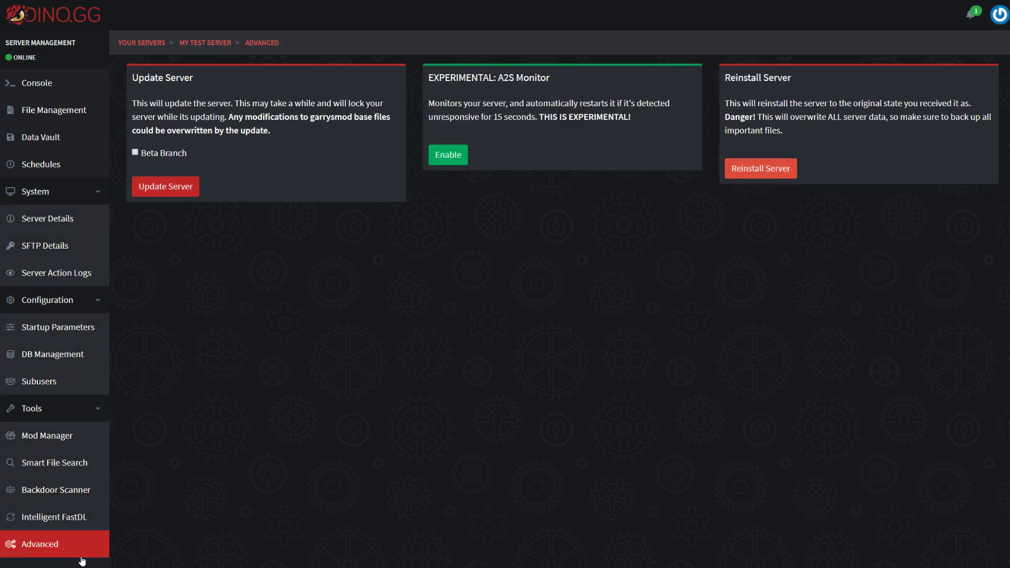
- Untick the Beta Branch option and go back to My Test Server's Console
left_click(177, 155)
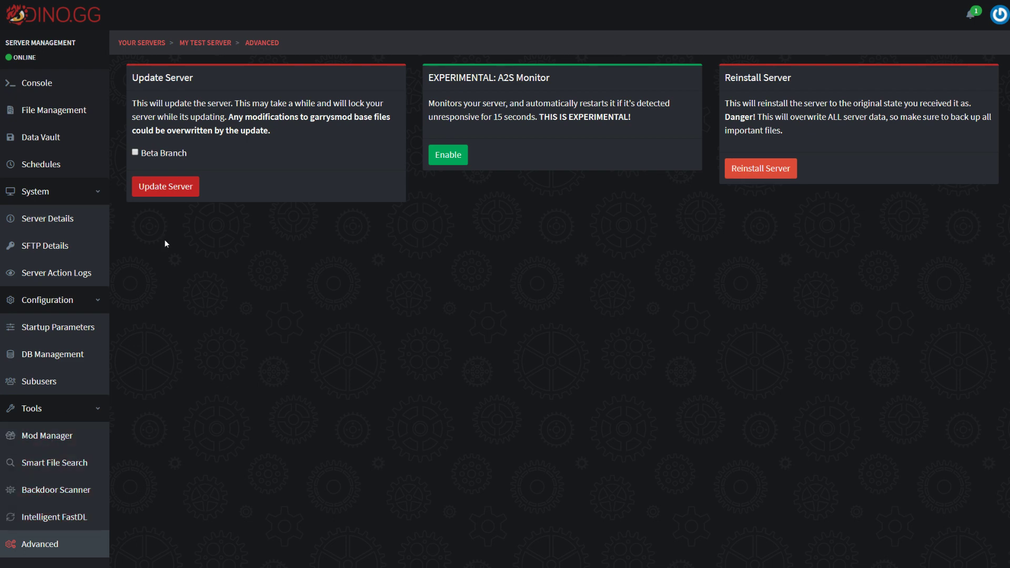
left_click(86, 89)
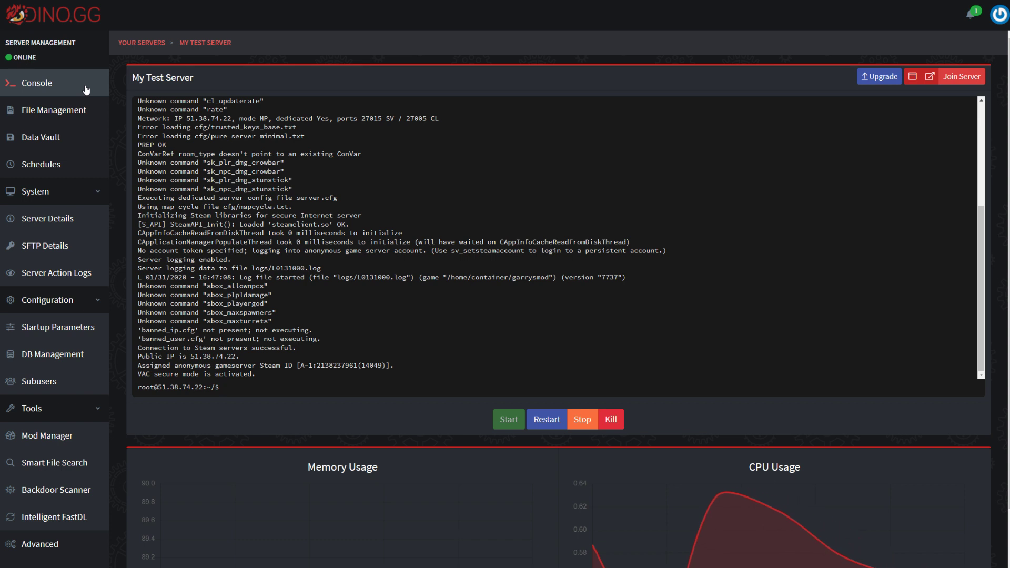
left_click(86, 90)
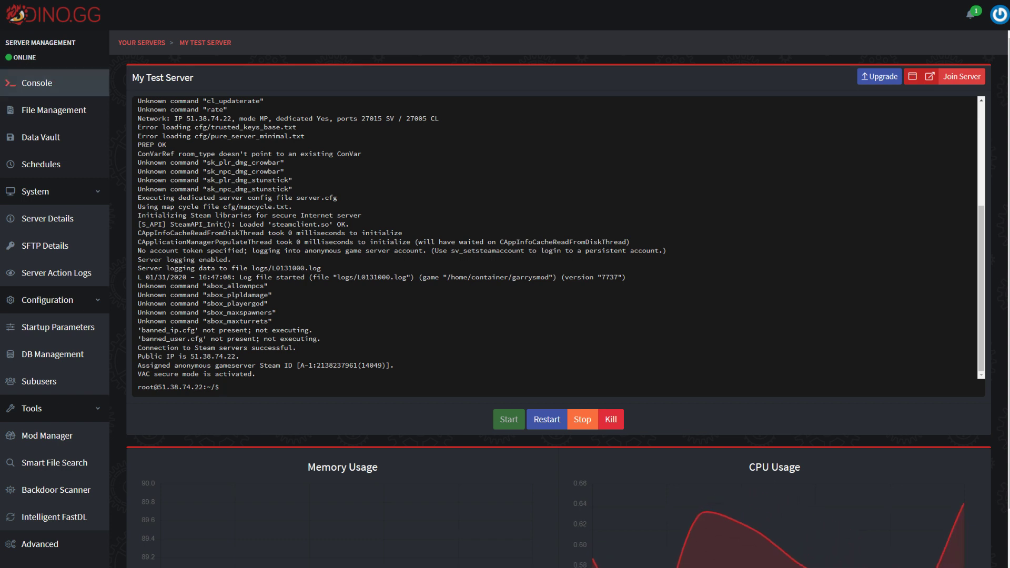